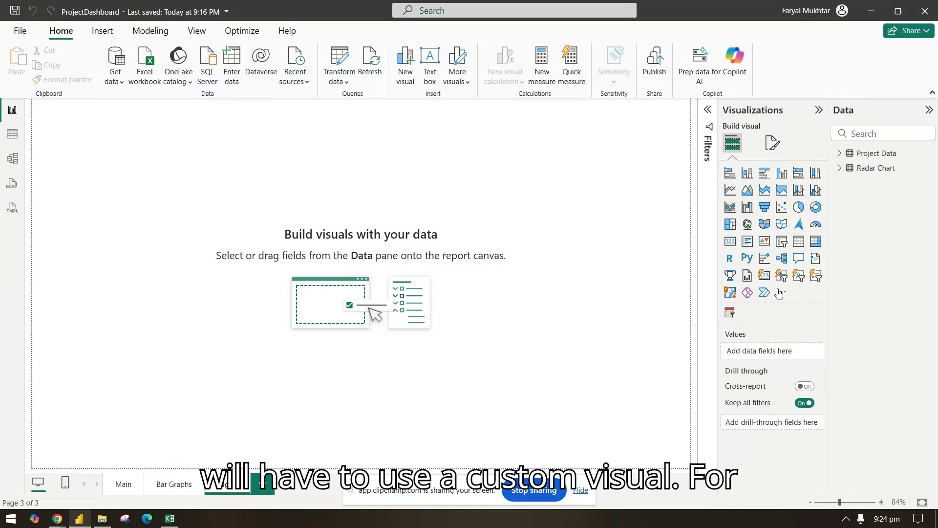
Open the '...' more-visuals menu in the Visualizations pane
left_click(782, 295)
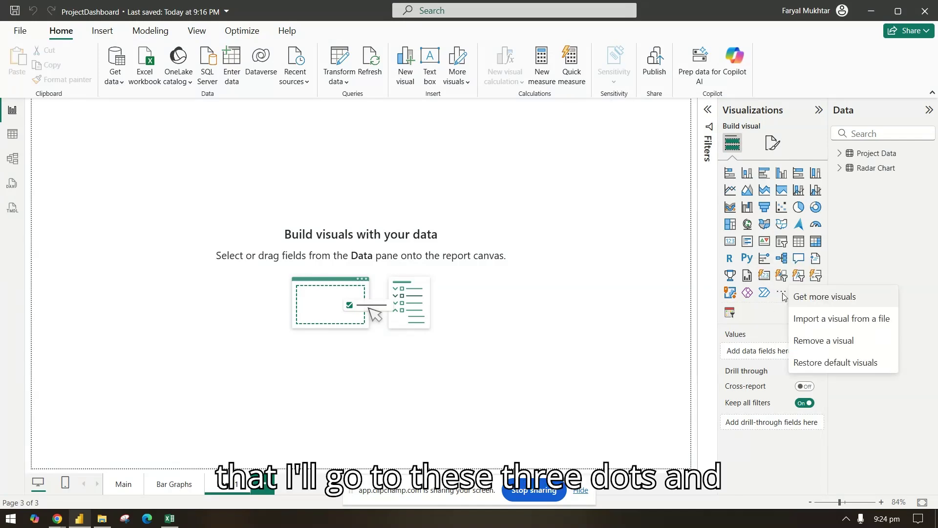
Search the visuals store for 'radar' and add Microsoft Corporation's Radar Chart to the report
left_click(833, 298)
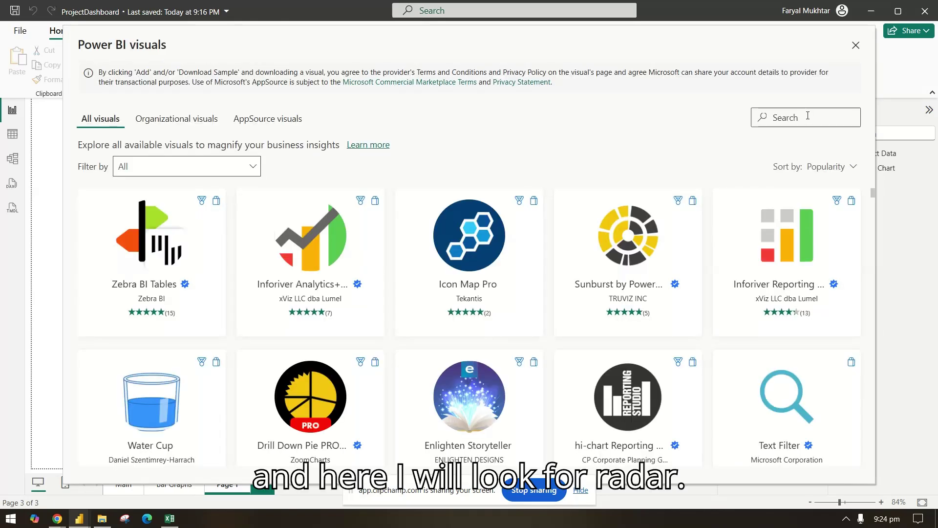
left_click(808, 115)
type("radar")
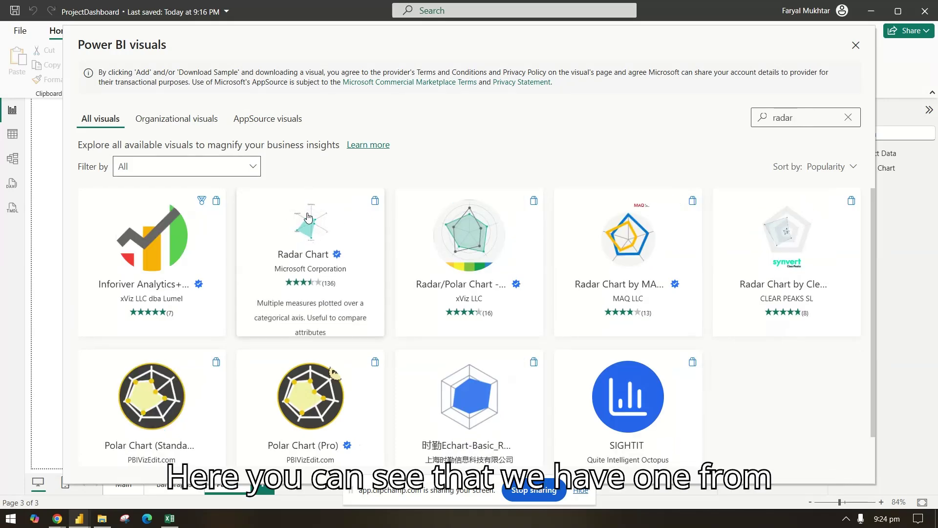
left_click(334, 281)
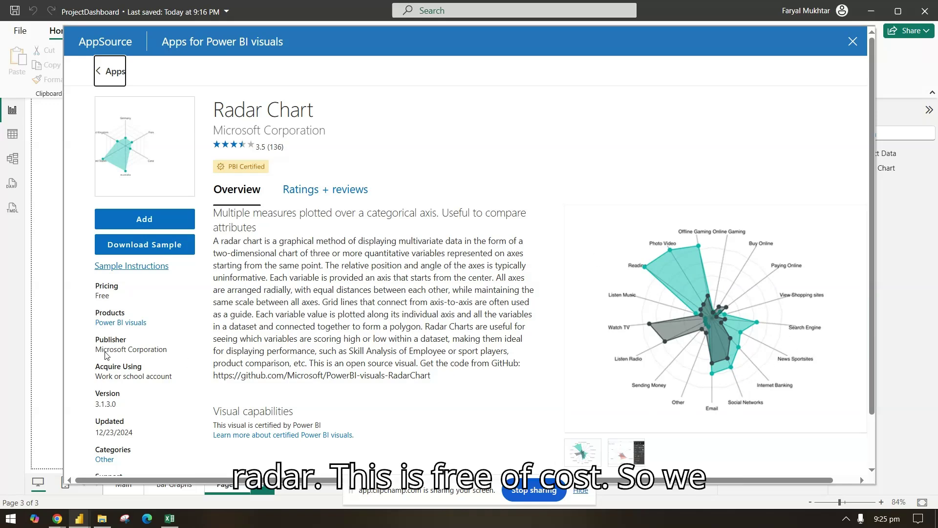
left_click(141, 221)
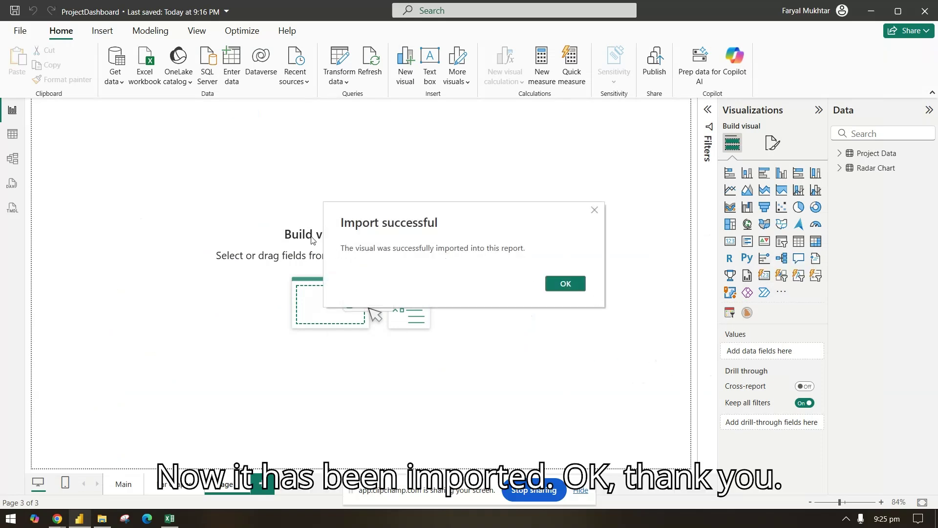
Insert an empty Radar Chart mid-canvas, expand the Radar Chart table's fields, then switch to Excel
left_click(554, 283)
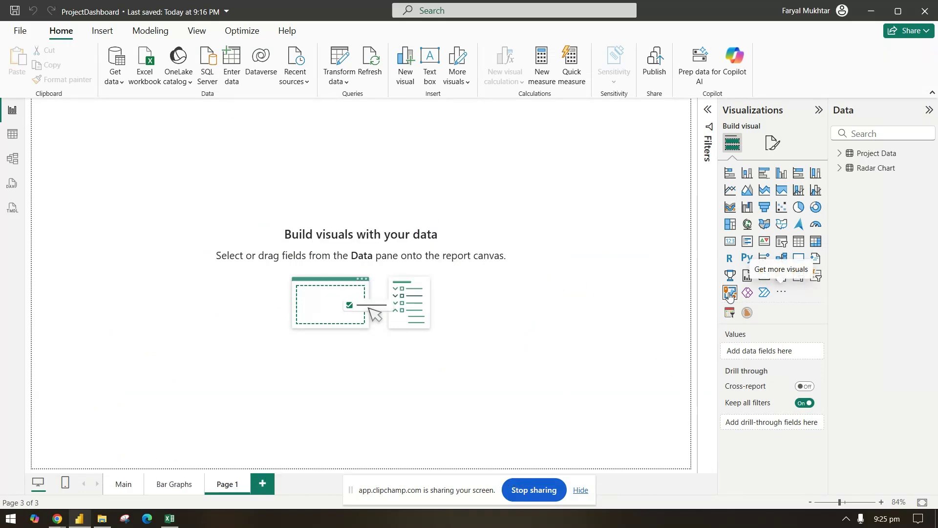
left_click(748, 313)
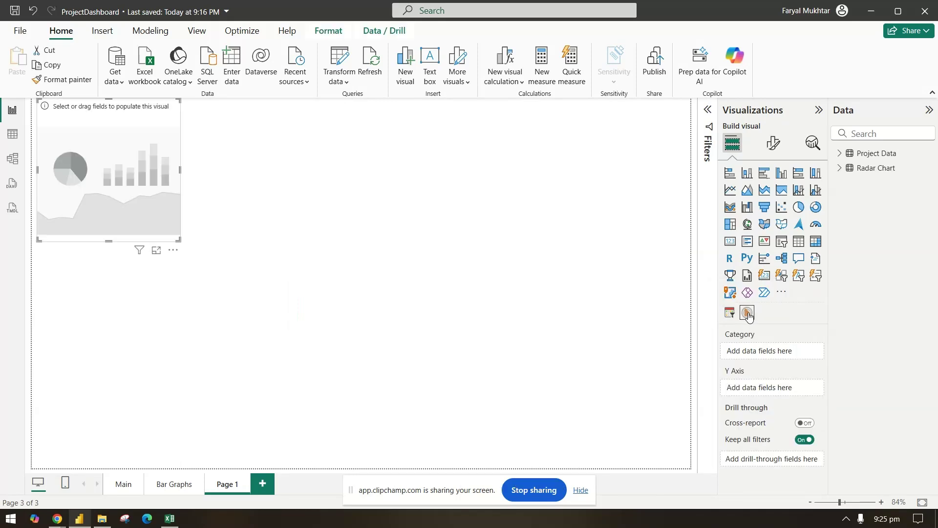
left_click_drag(117, 131, 365, 216)
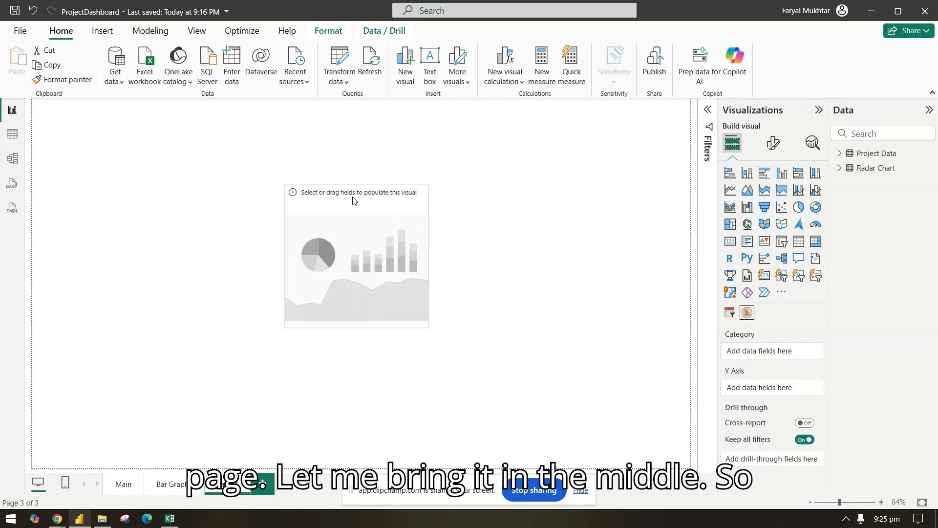
left_click(841, 168)
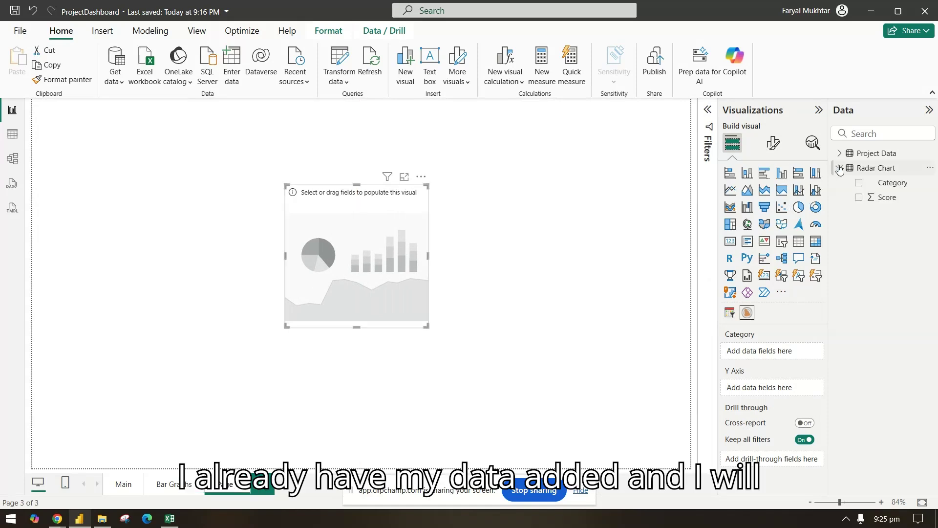
left_click(170, 519)
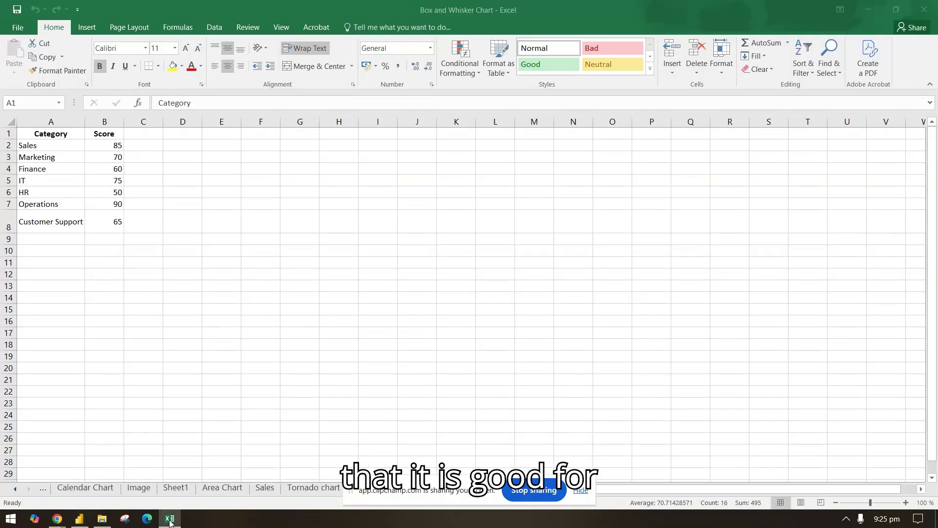
Look over the Category and Score values in A1:B8, then go back to Power BI
key("ctrl+a")
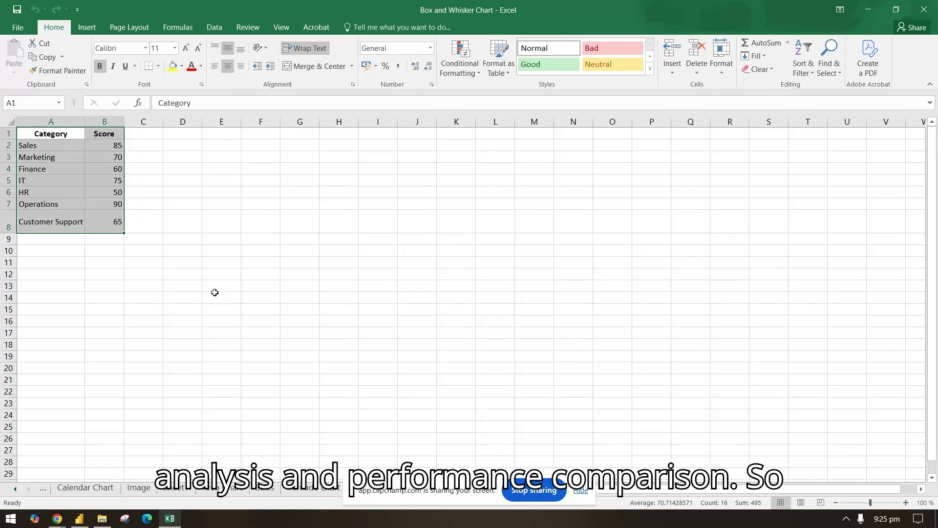
left_click(96, 144)
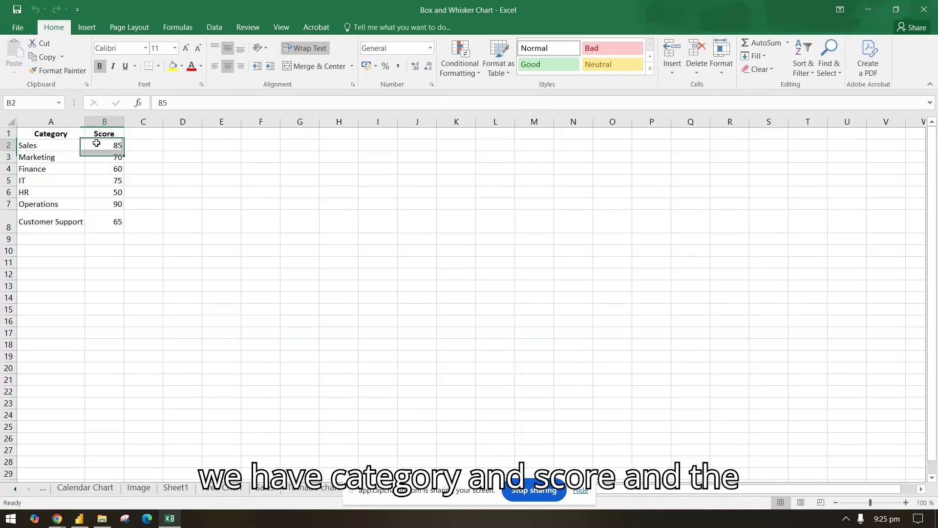
left_click(62, 133)
left_click(98, 135)
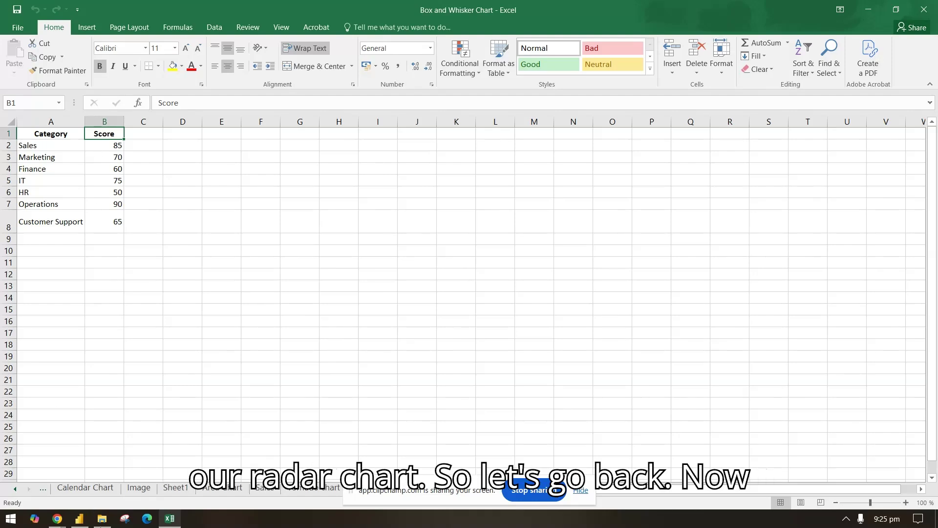
left_click(80, 519)
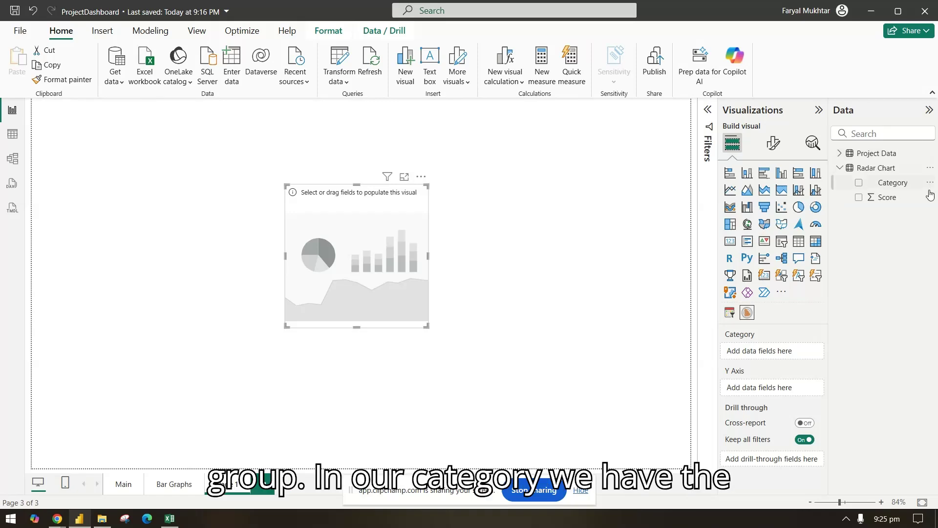
Plot Sum of Score by Category in the radar chart, then enlarge it and move it up
left_click_drag(871, 184, 775, 353)
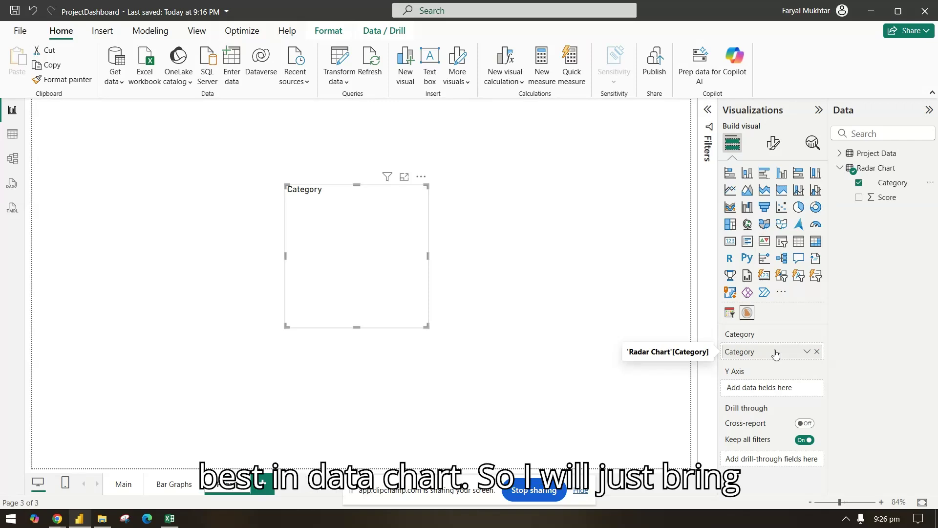
left_click_drag(884, 197, 795, 389)
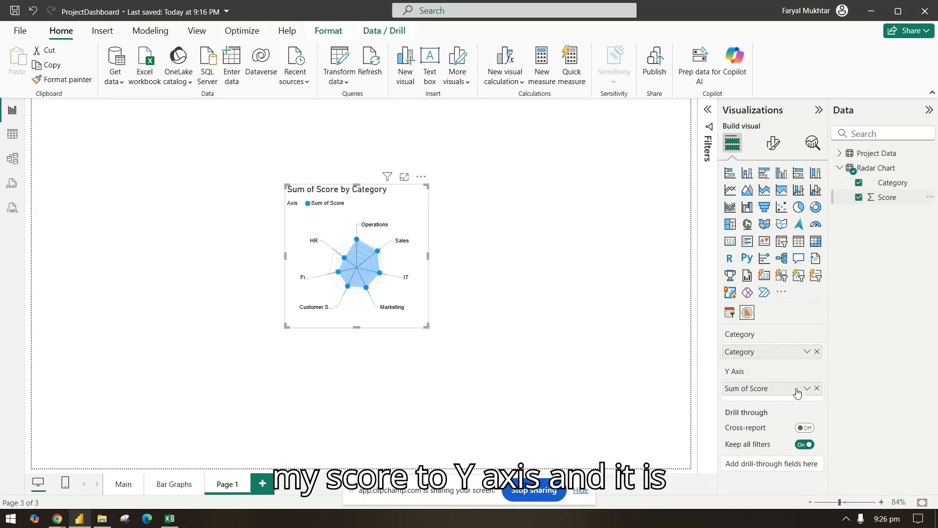
left_click_drag(427, 326, 545, 390)
left_click_drag(391, 192, 478, 150)
left_click(245, 232)
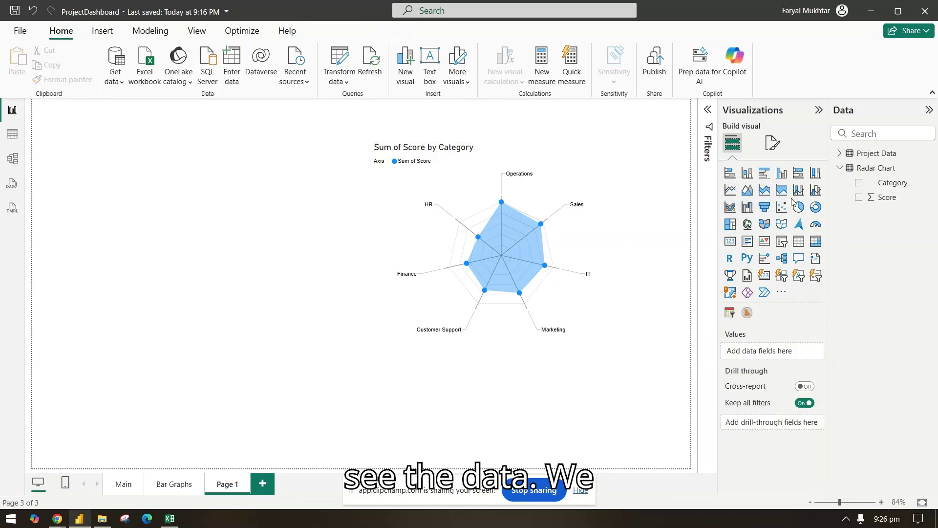
Add a widened table with Category and Score columns at the upper left of the page
left_click(798, 242)
left_click_drag(213, 325, 191, 178)
left_click_drag(899, 185, 791, 361)
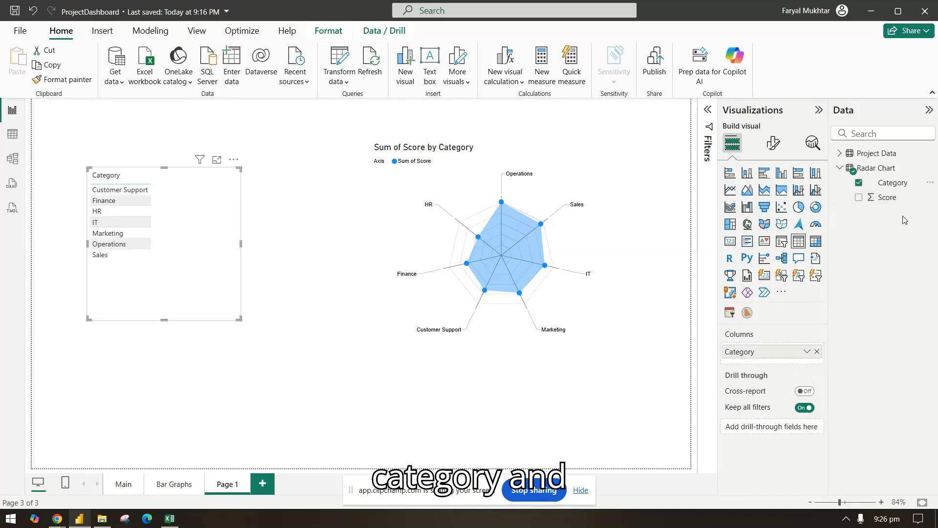
left_click_drag(887, 198, 791, 362)
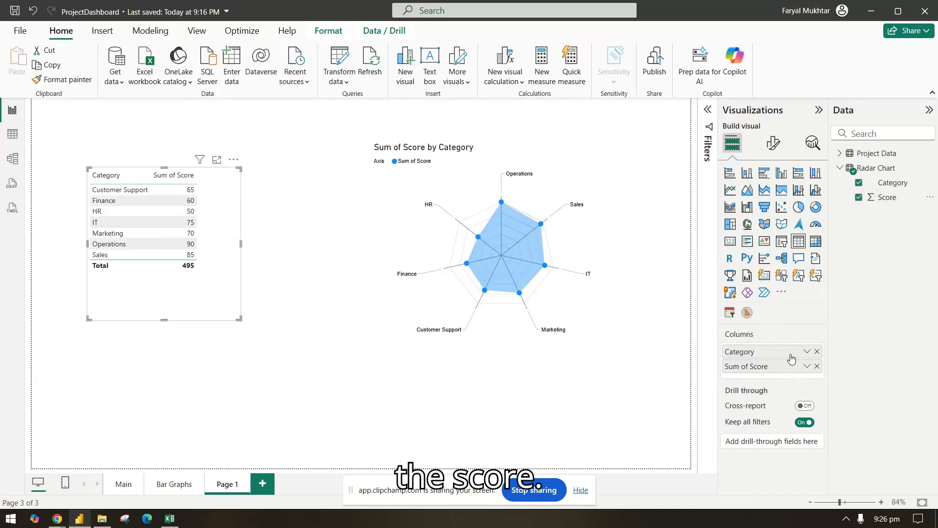
left_click_drag(240, 246, 310, 247)
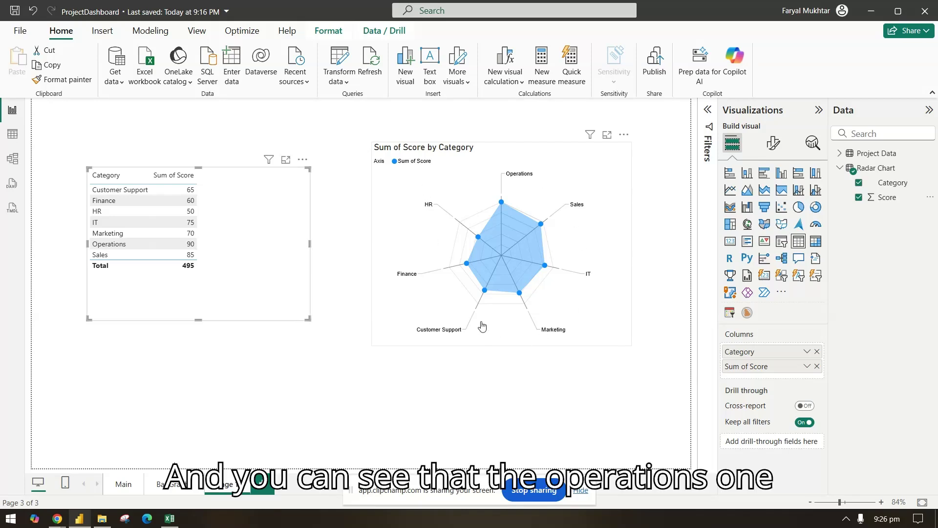
mouse_move(503, 204)
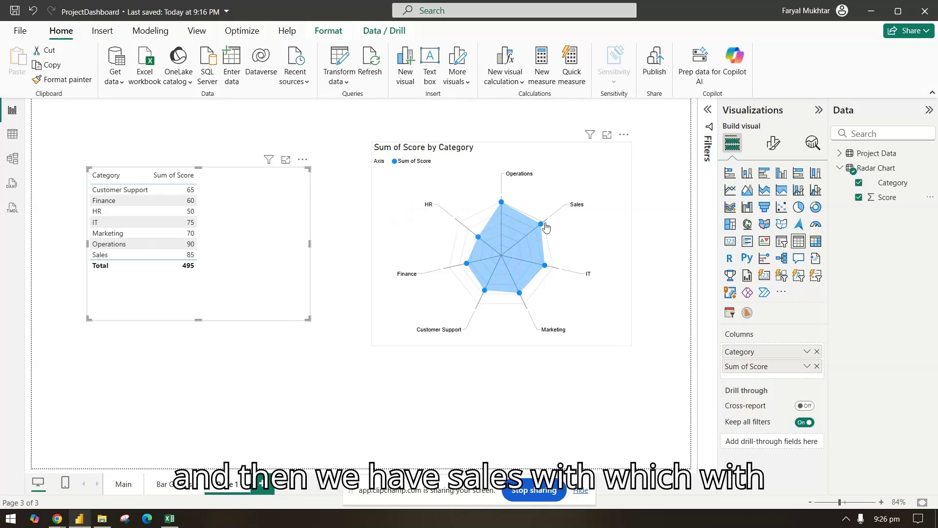
mouse_move(541, 225)
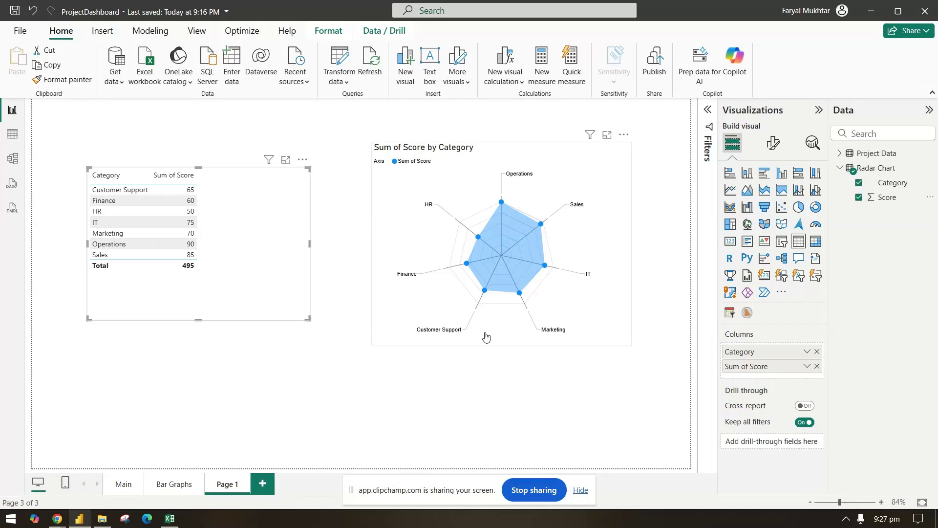
left_click(644, 371)
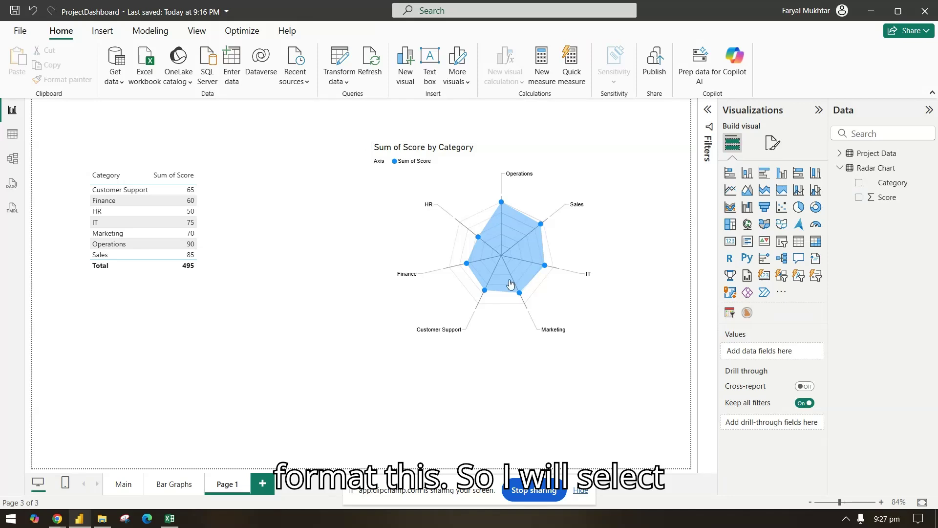
Toggle the radar chart's legend off and on, then begin renaming its Sum of Score field
left_click(564, 154)
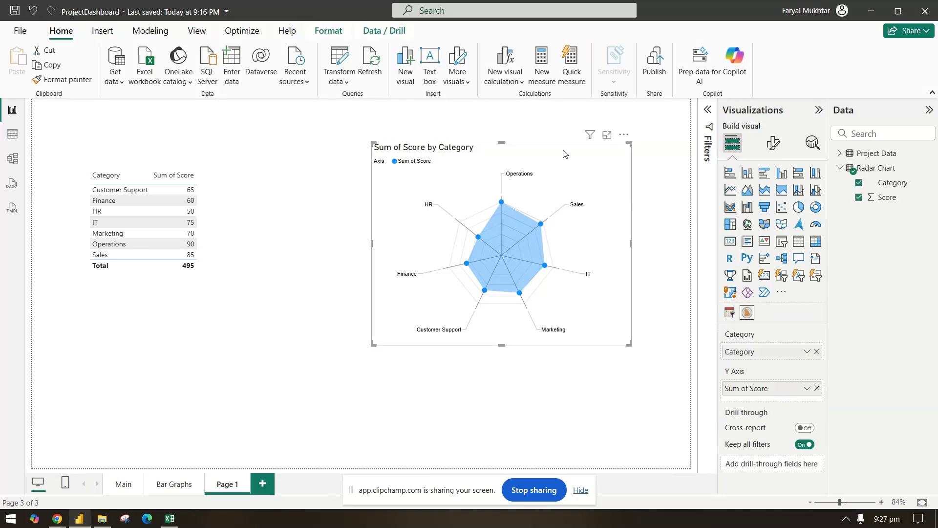
left_click(774, 144)
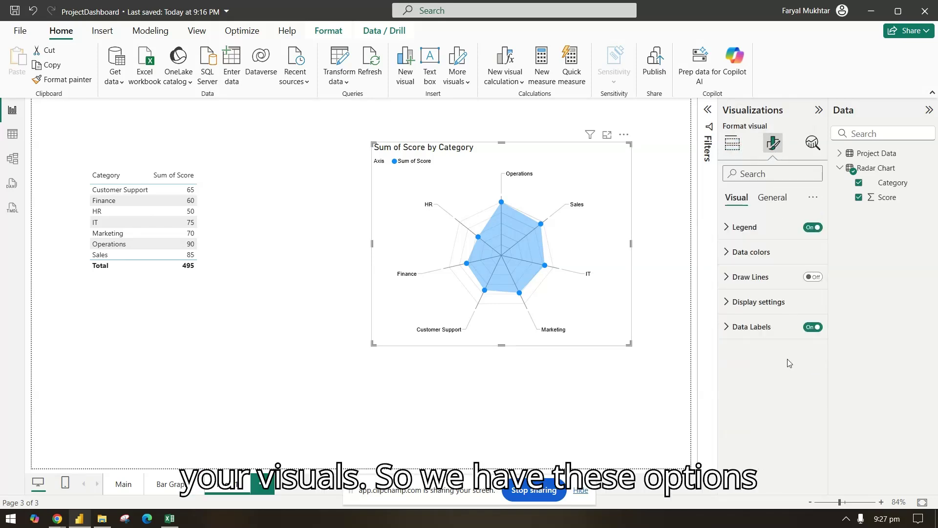
left_click(759, 227)
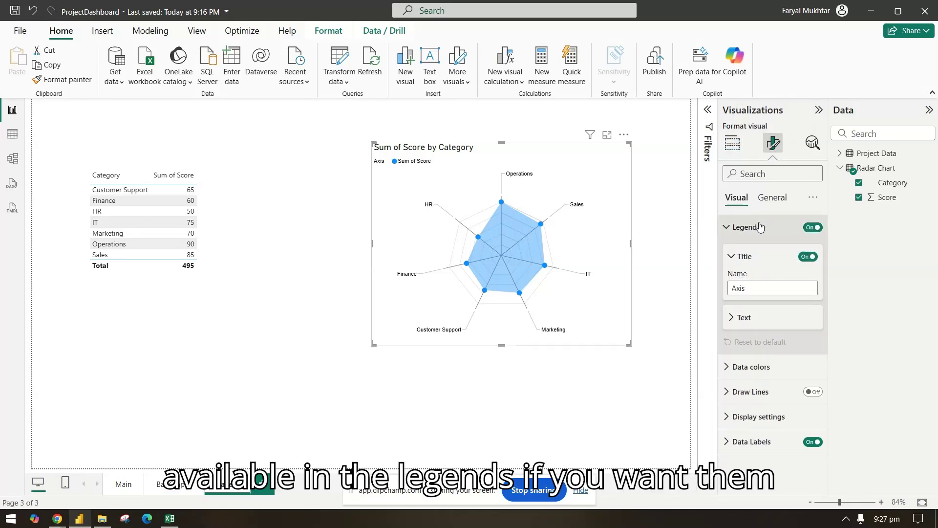
left_click(814, 227)
left_click(817, 228)
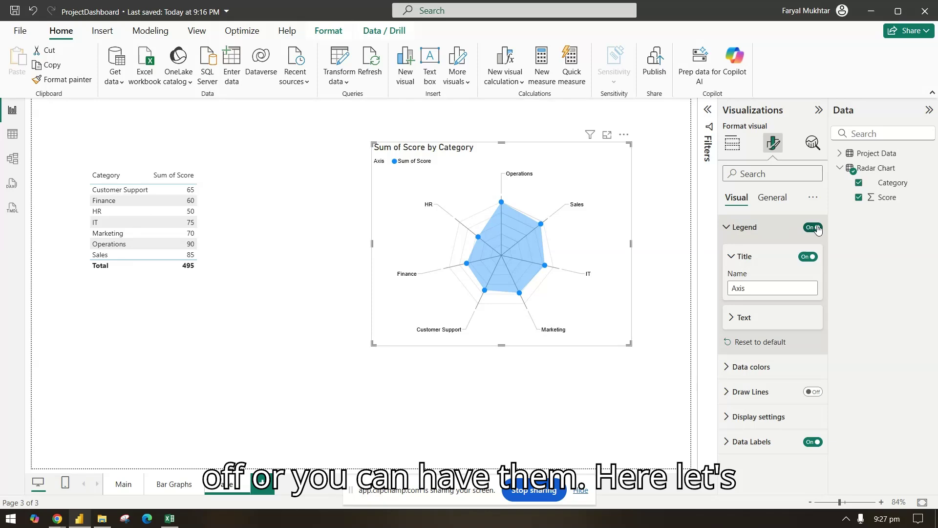
left_click(732, 143)
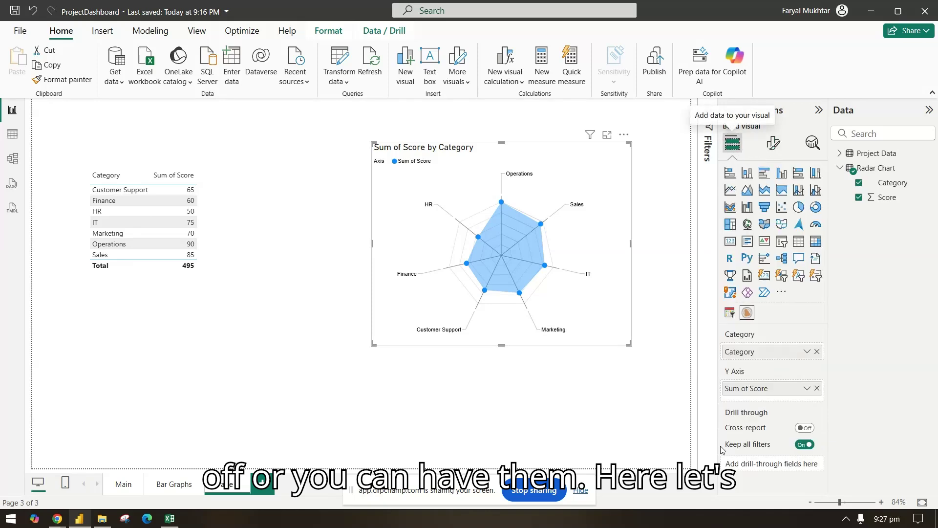
double_click(766, 389)
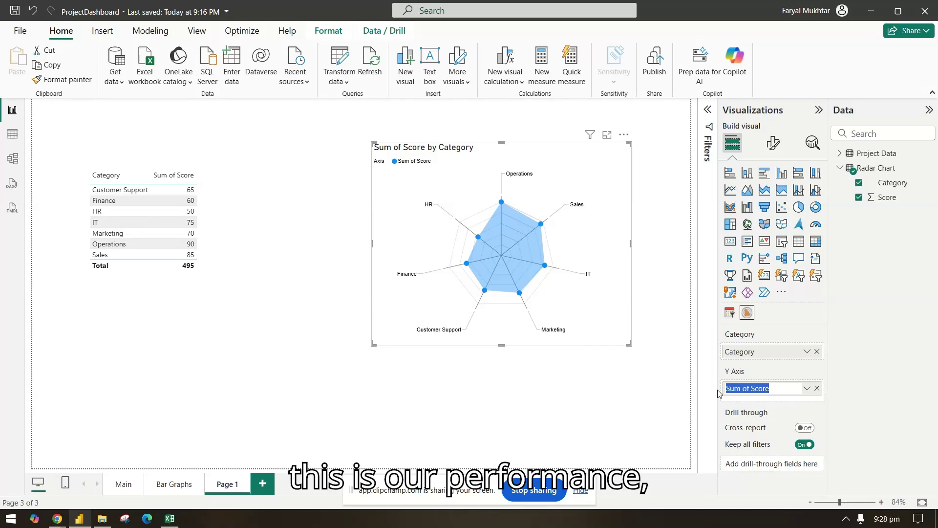
Rename the radar chart's Sum of Score field to 'Survey Score'
type("Per")
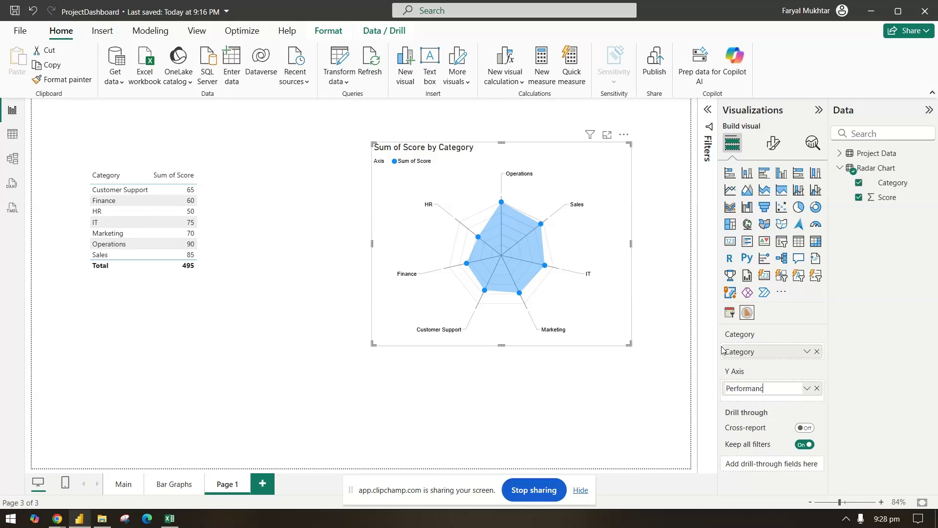
type("formanc")
key("BackSpace")
key("BackSpace")
key("BackSpace")
key("BackSpace")
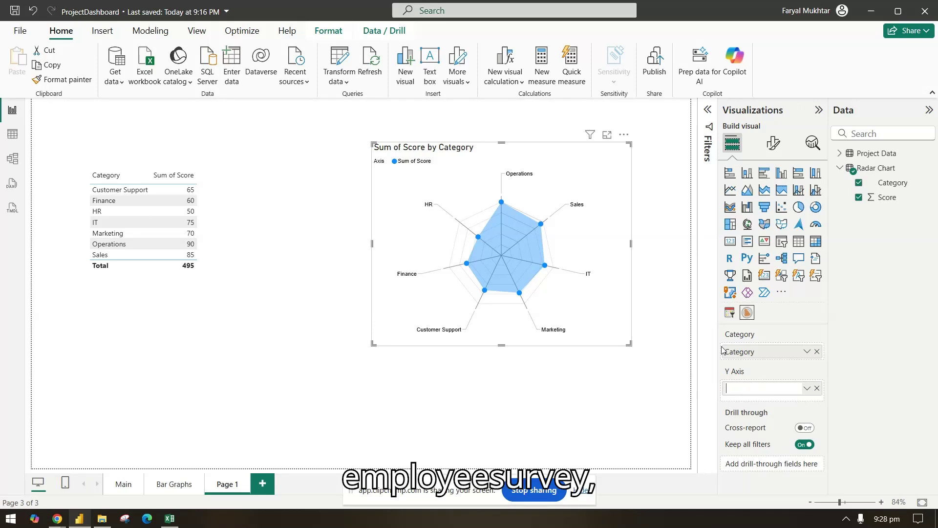
type("S")
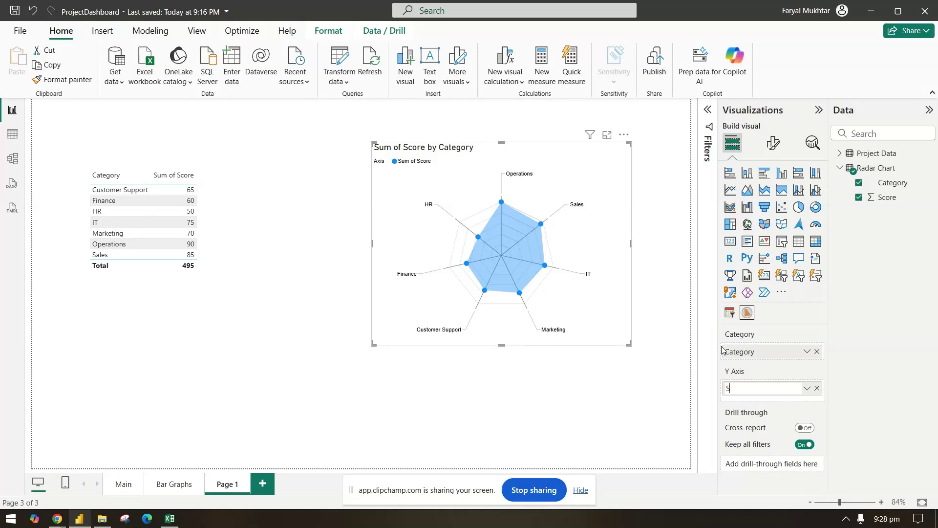
type("urver")
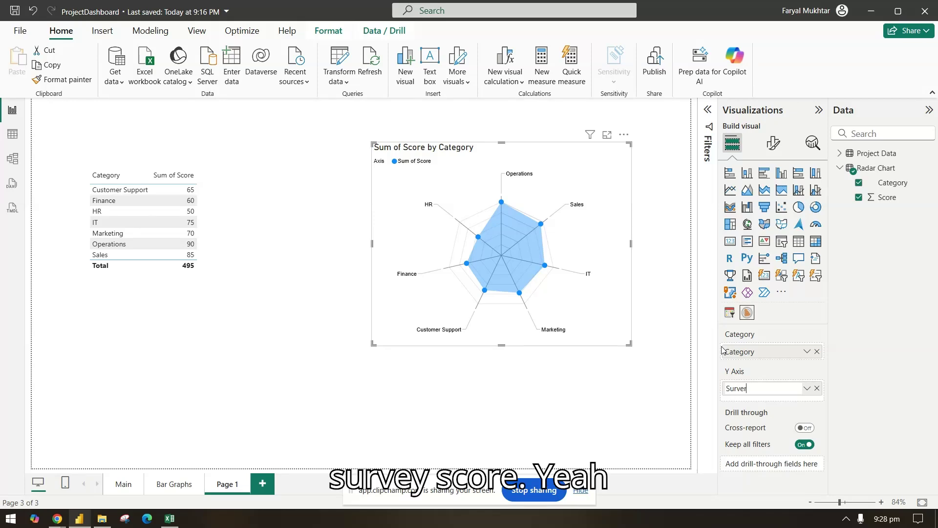
type("y Score")
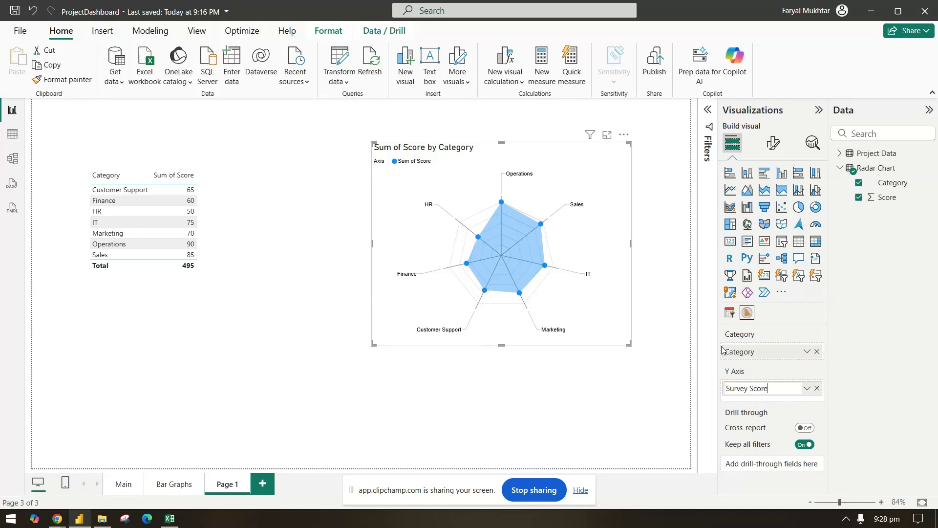
key("Return")
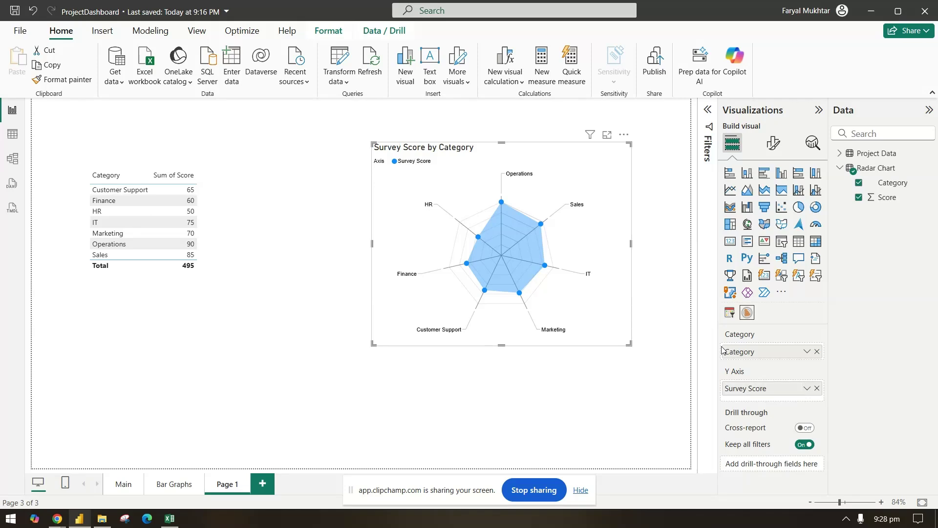
left_click(774, 143)
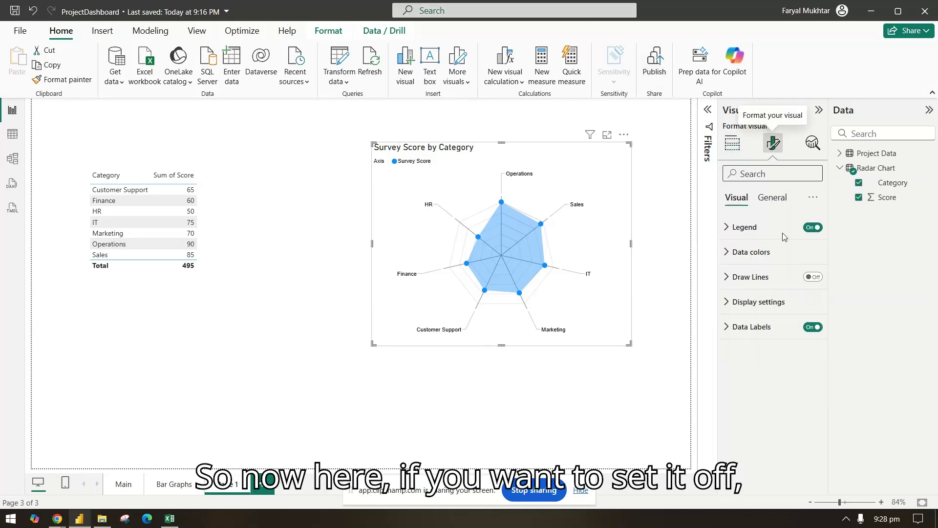
Turn off the legend's Axis title, make the legend text bold, and position it Top Center
left_click(765, 228)
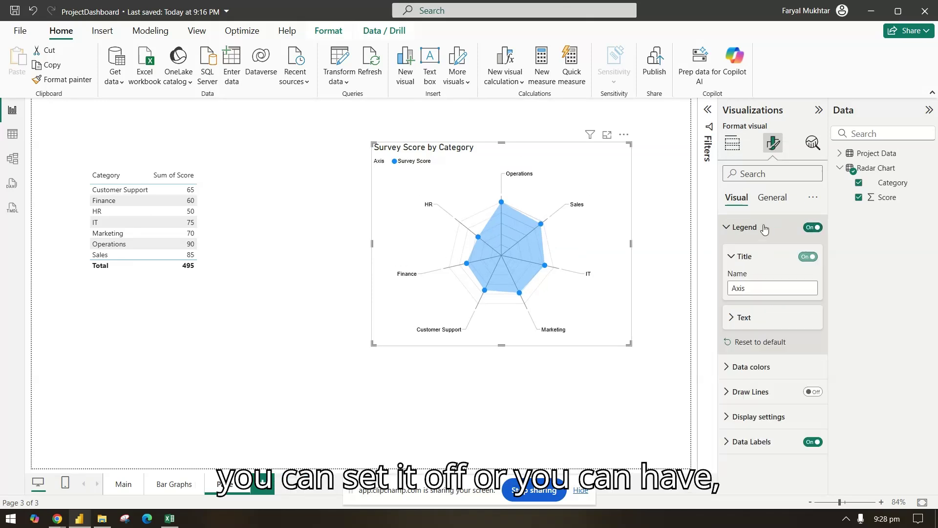
left_click(752, 323)
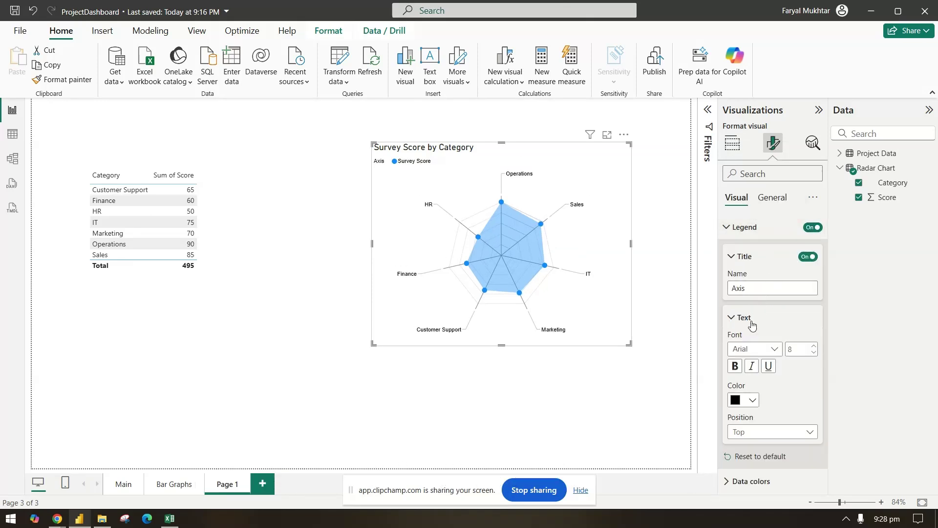
left_click(808, 257)
left_click(807, 257)
left_click(807, 257)
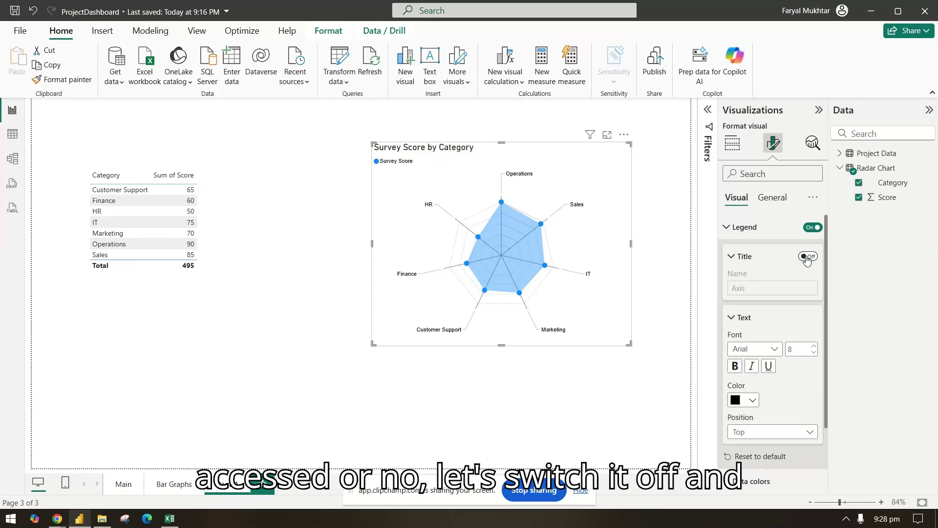
left_click(734, 366)
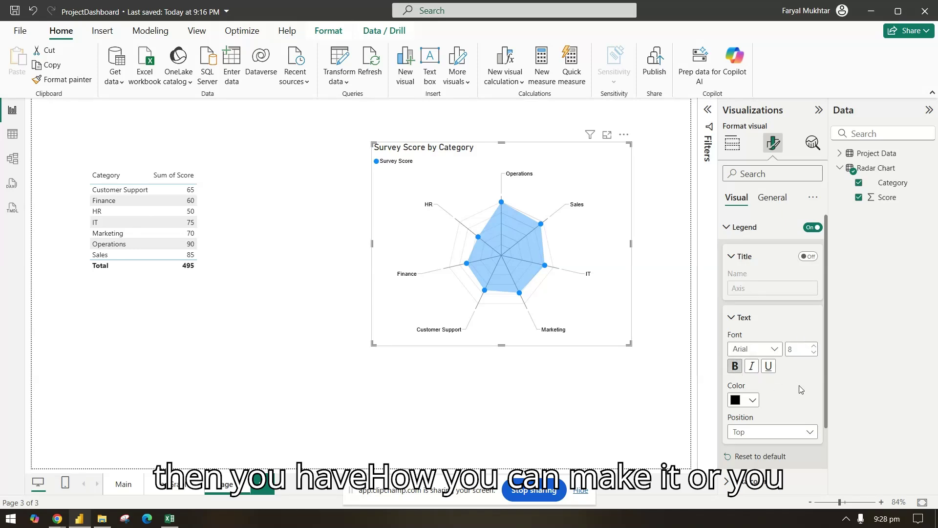
left_click(767, 432)
left_click(752, 373)
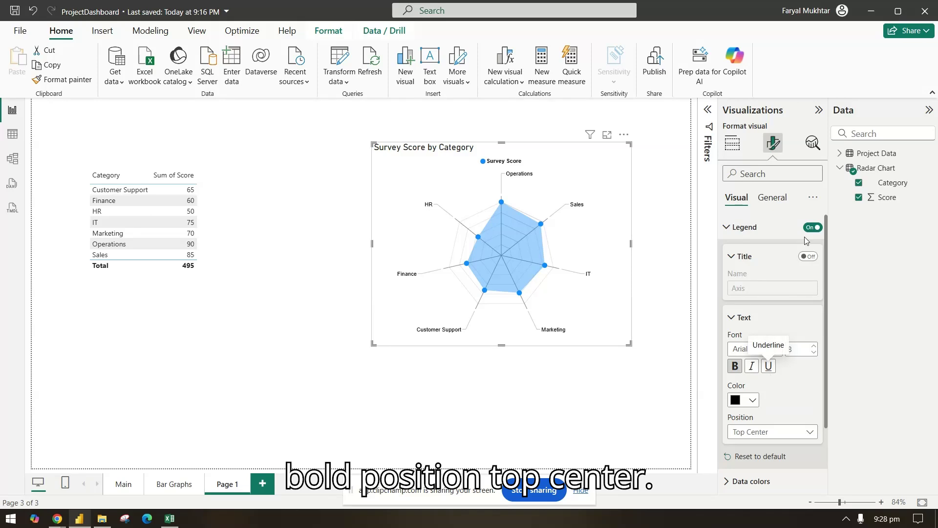
left_click(764, 228)
left_click(757, 252)
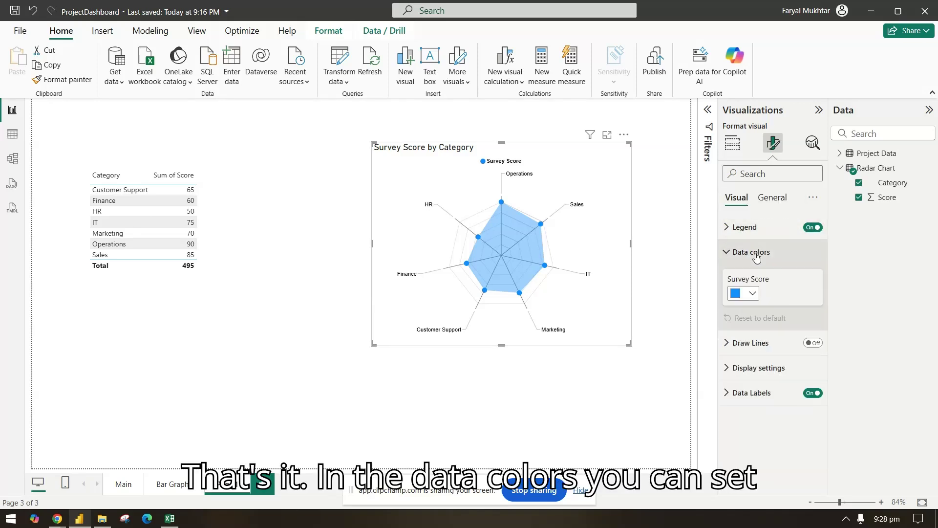
Colour the Survey Score series red, keeping the radar area filled
left_click(755, 292)
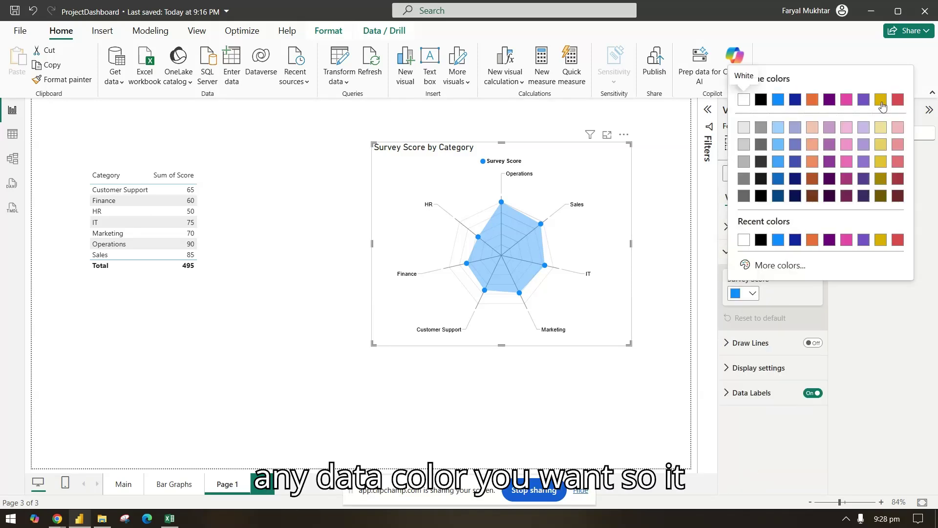
left_click(902, 99)
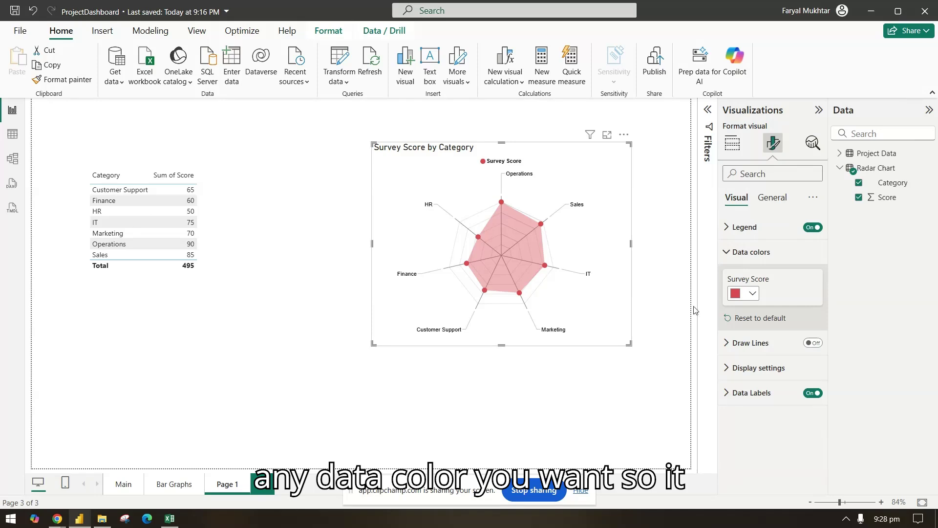
left_click(813, 343)
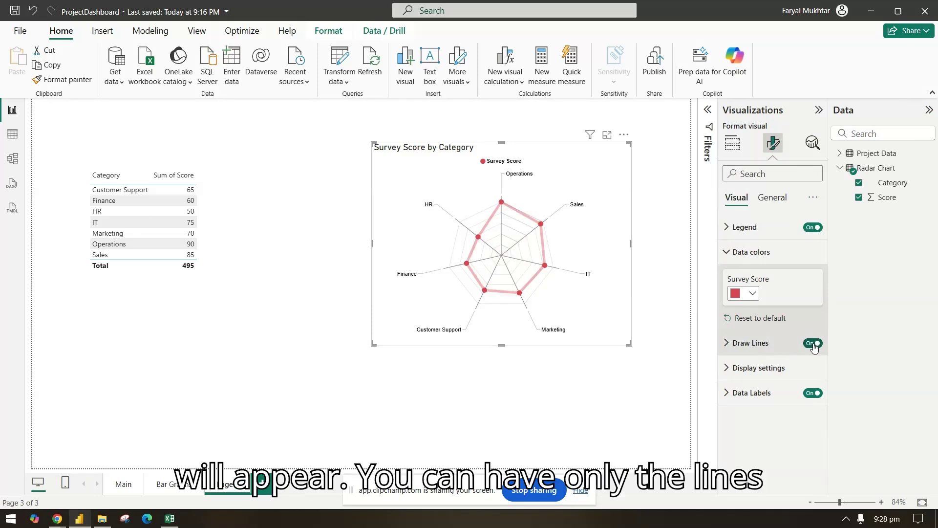
left_click(813, 343)
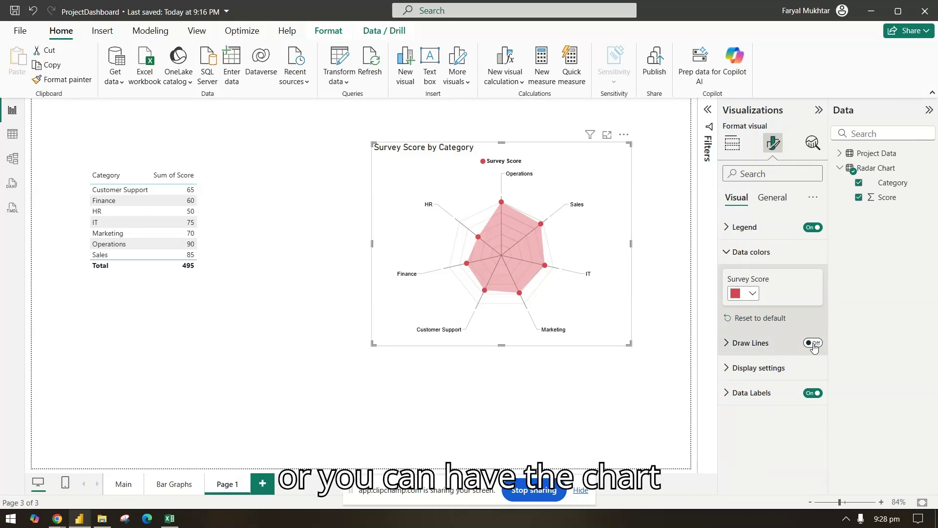
Check the line, display and data label settings, leaving category labels shown
left_click(727, 343)
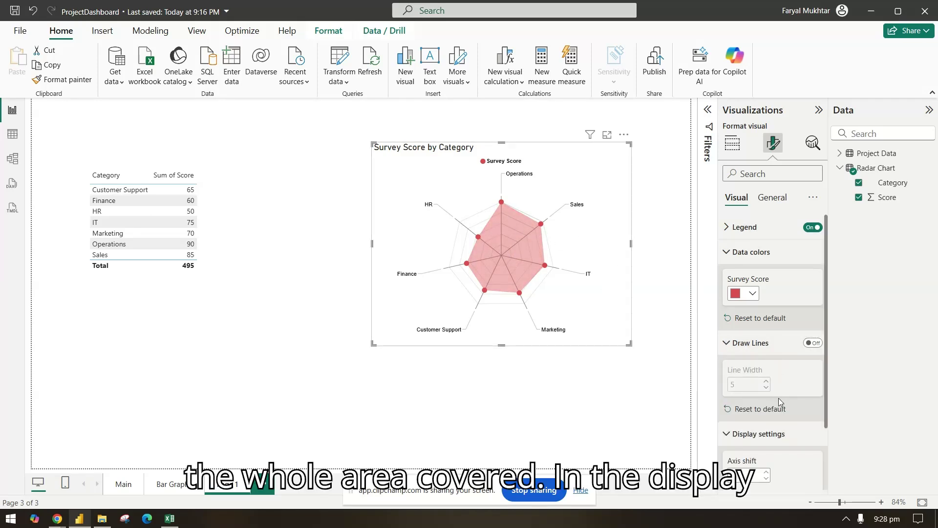
left_click(777, 434)
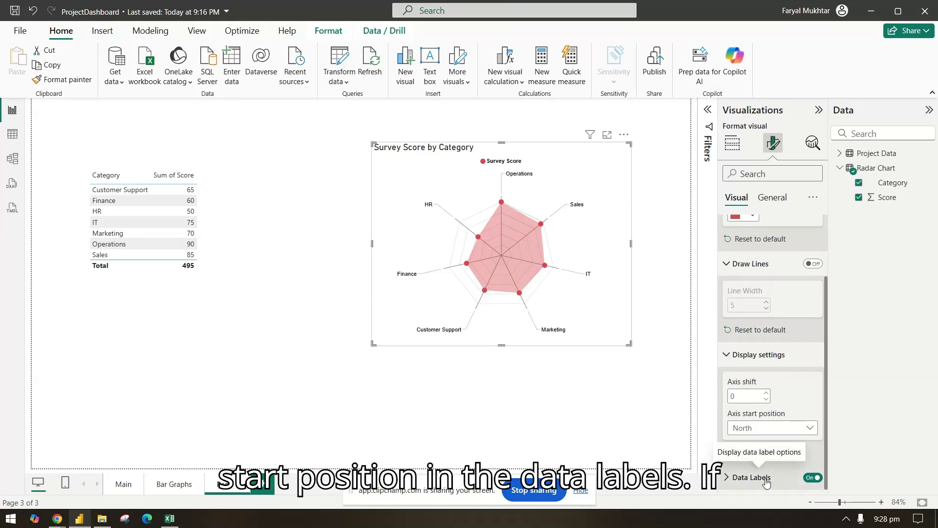
left_click(814, 478)
left_click(816, 478)
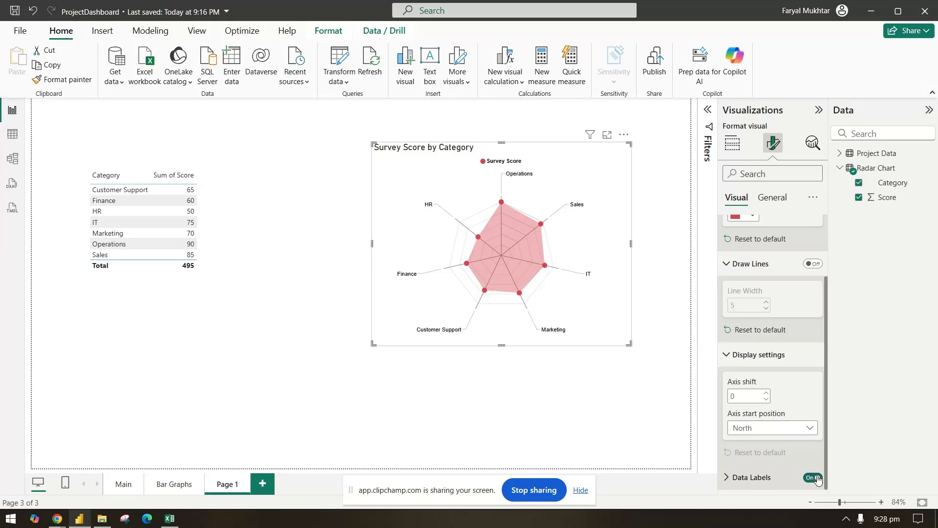
left_click(770, 478)
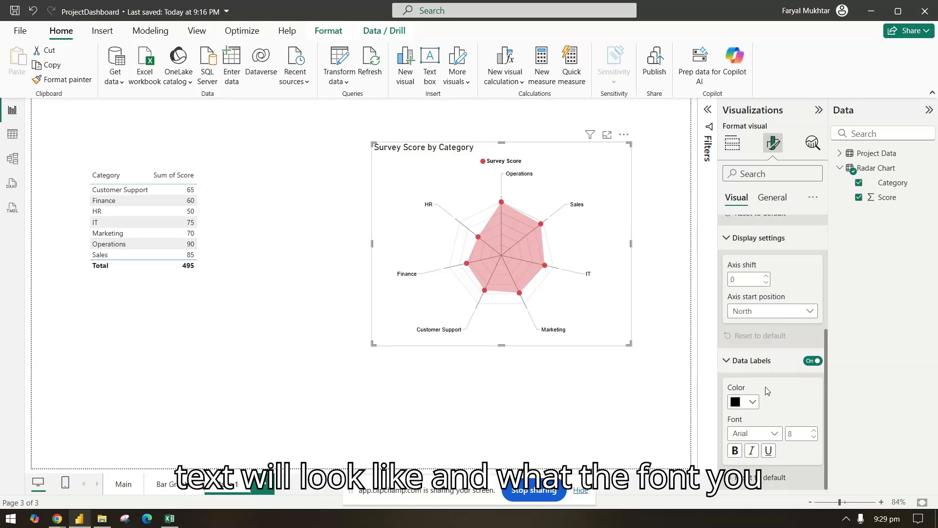
left_click(773, 201)
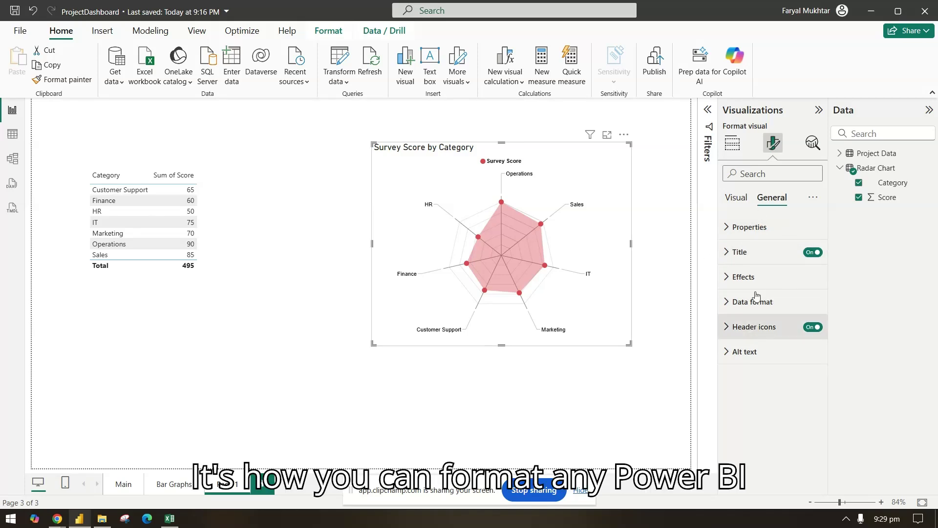
Switch off the 'Survey Score by Category' title and turn on Visual border and Shadow
left_click(813, 251)
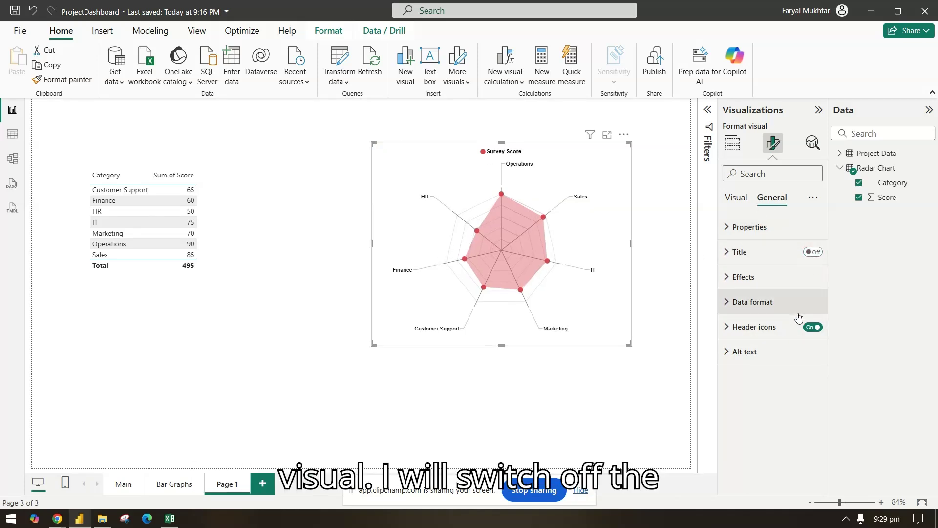
left_click(797, 280)
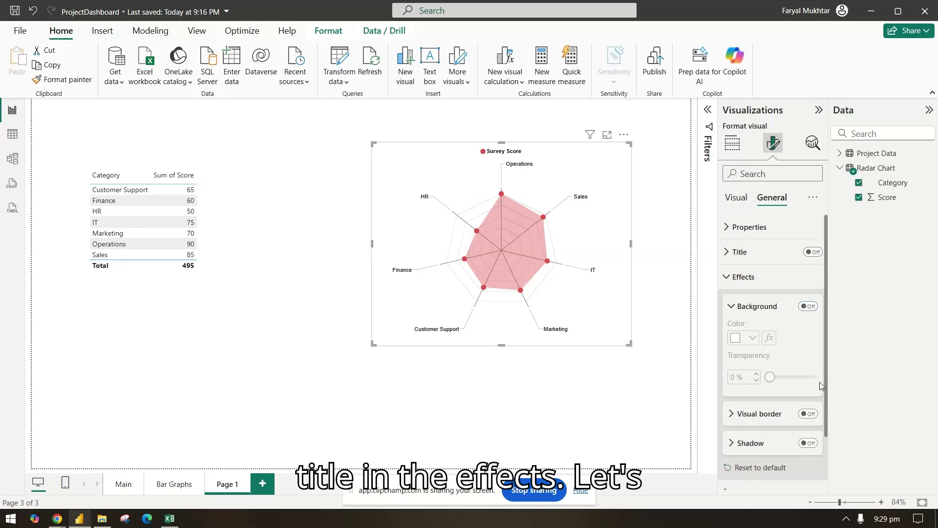
left_click(733, 306)
left_click(807, 336)
left_click(810, 367)
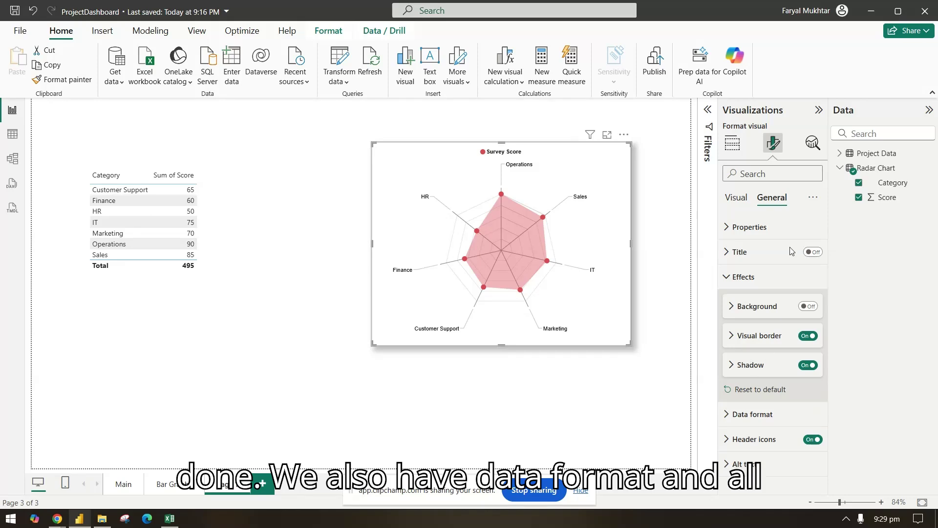
left_click(738, 199)
left_click(733, 143)
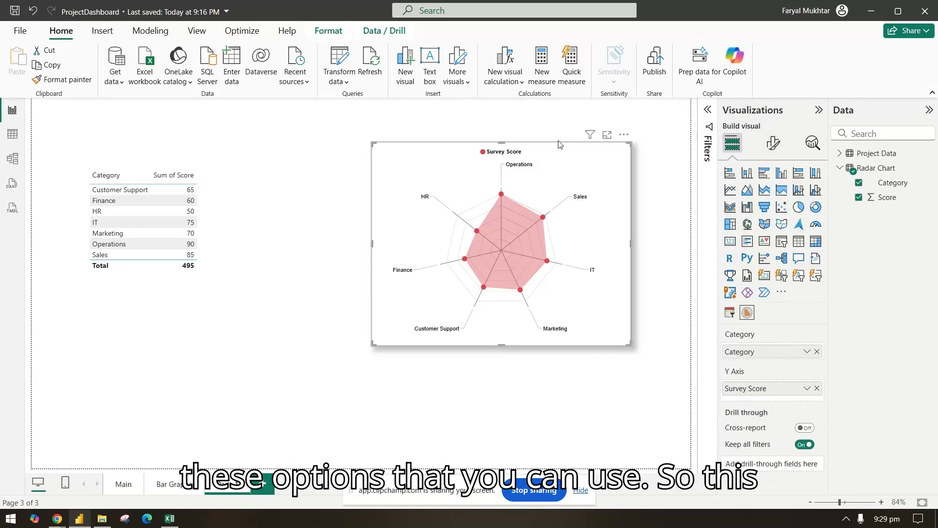
Drag the radar chart left and down so it sits closer to the score table
left_click_drag(555, 147, 494, 171)
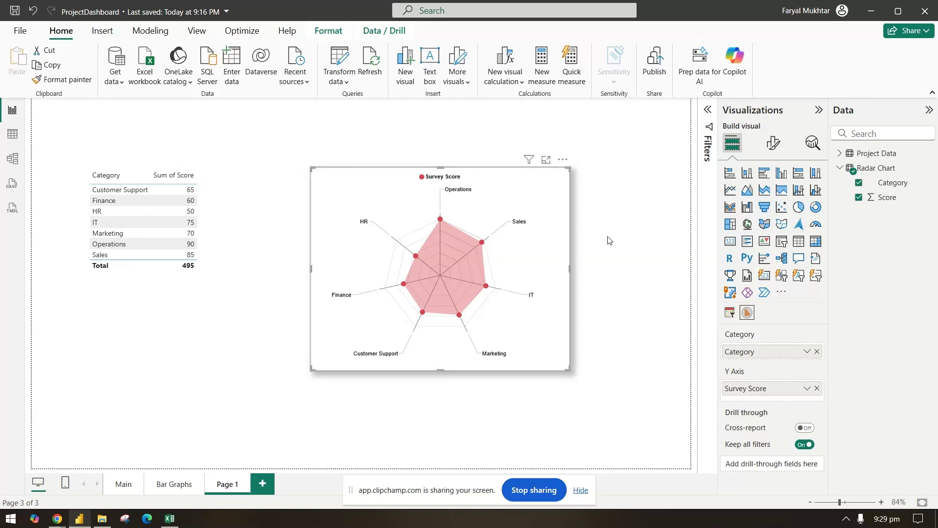